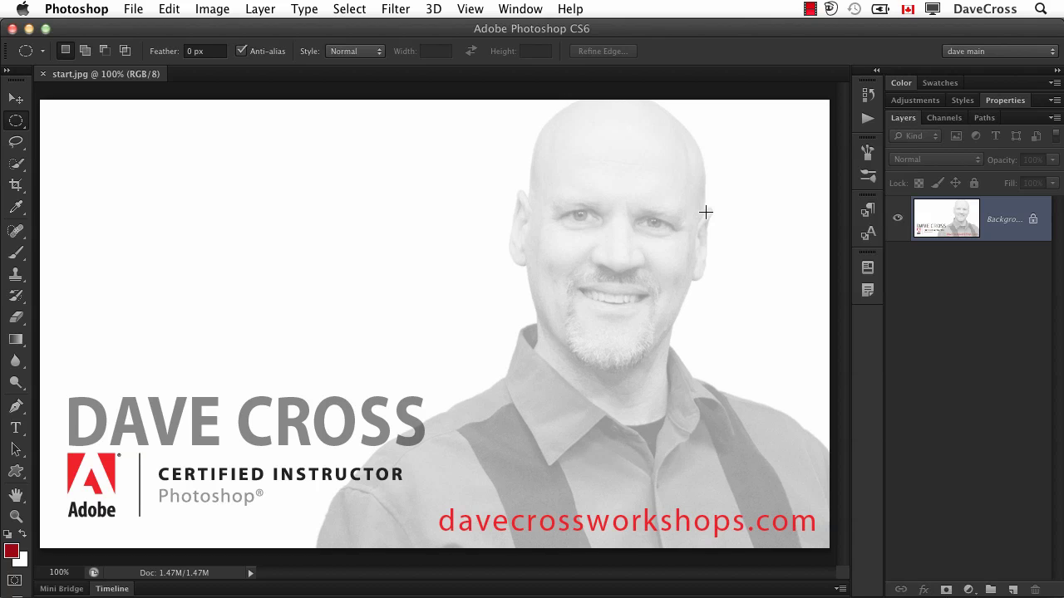
Step: Bring up the JPEG folder in Bridge and scroll through all 125 photos, _DMC4830 to _DMC4954
key(super+alt+o)
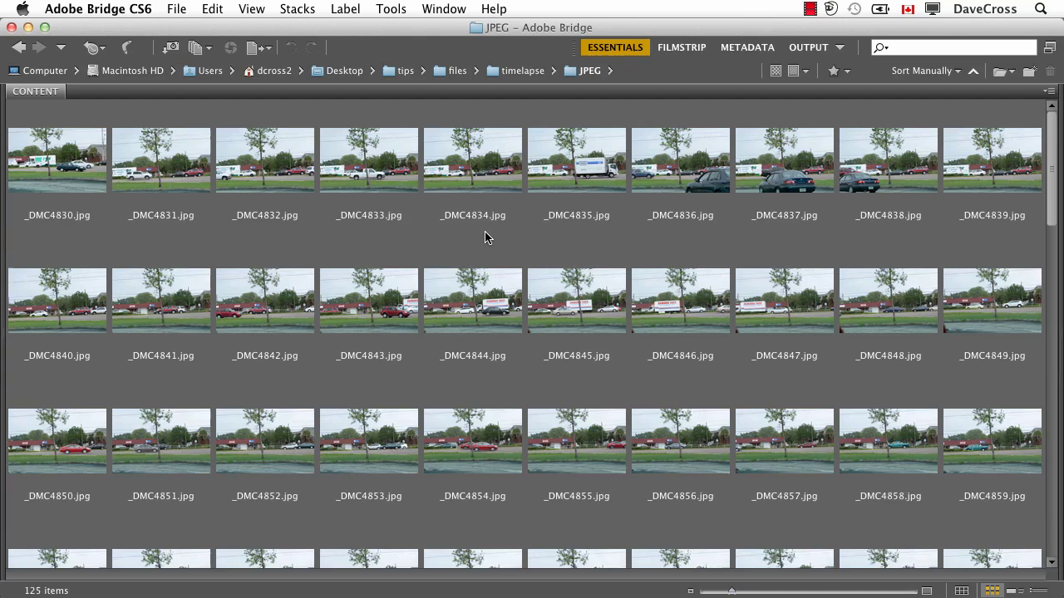
scroll(485, 232, down, 10)
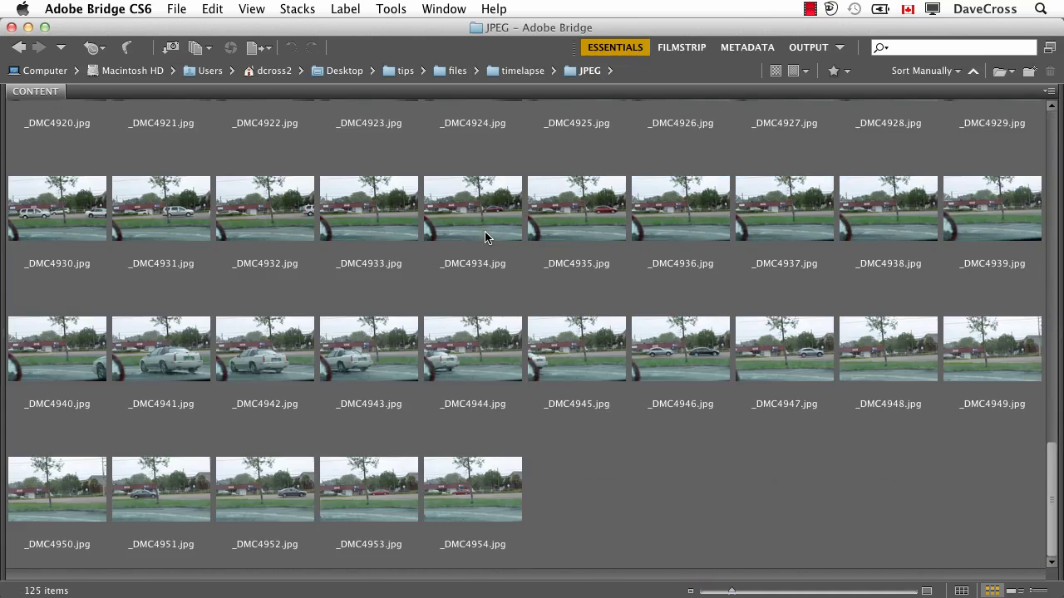
scroll(485, 233, up, 6)
scroll(485, 237, up, 4)
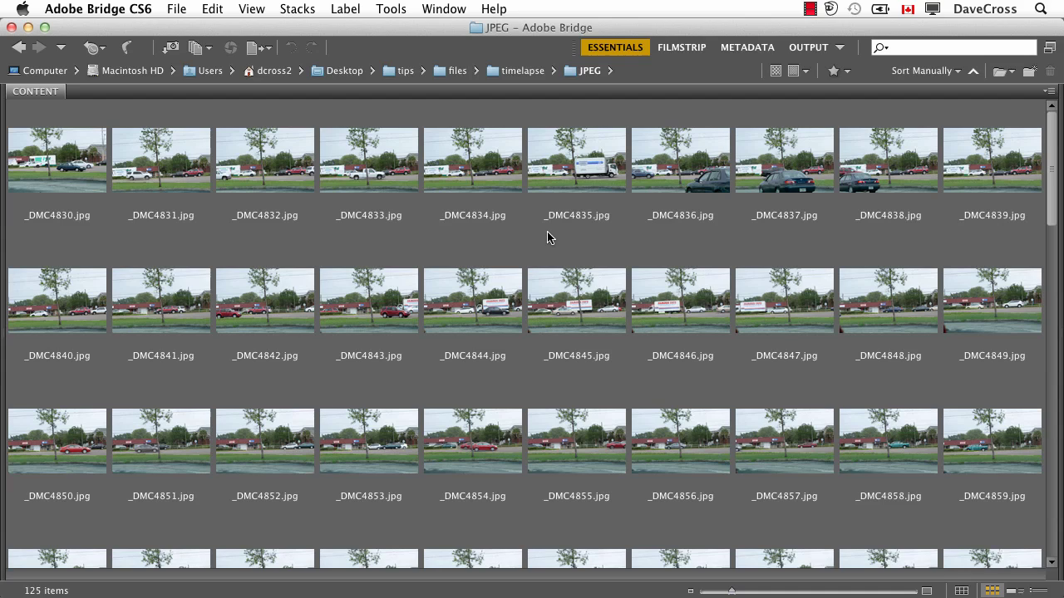
scroll(546, 237, down, 15)
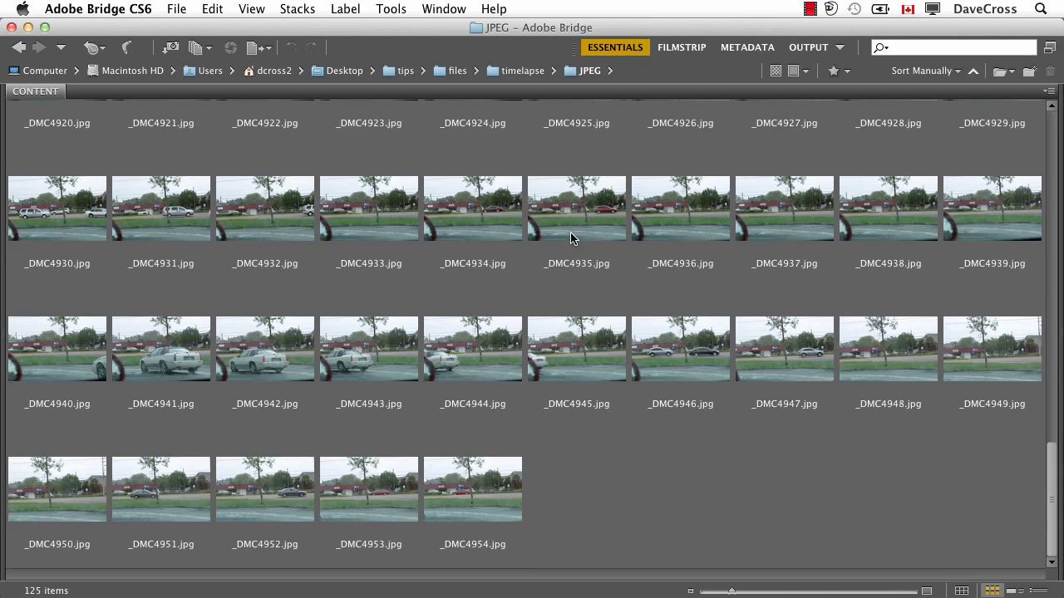
scroll(565, 337, up, 15)
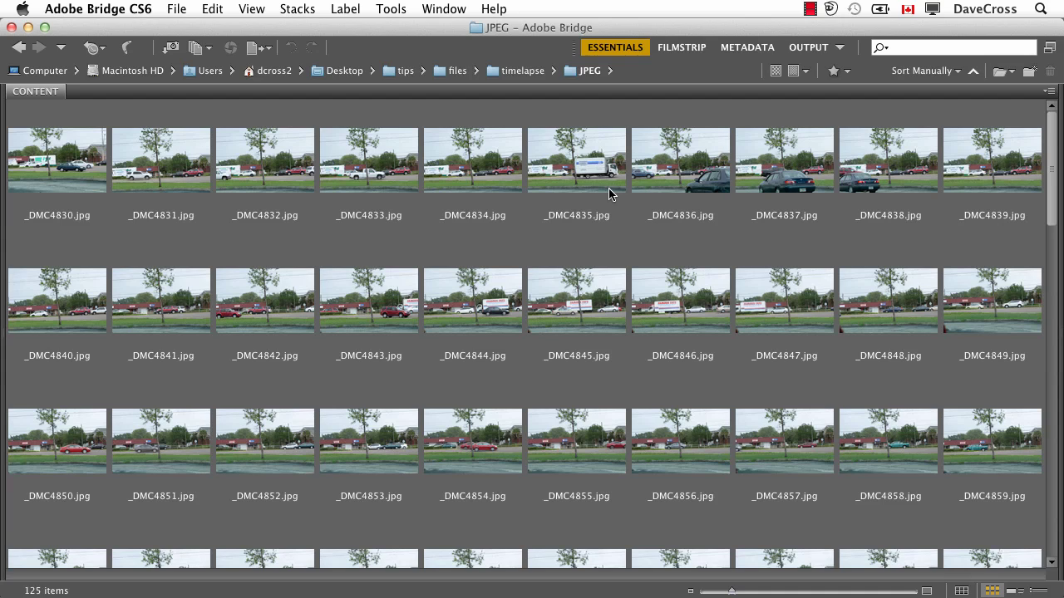
Step: Create a blank document from the _DMC4830.jpg preset (3 × 1.987 in, 300 ppi), then close that photo
double_click(90, 155)
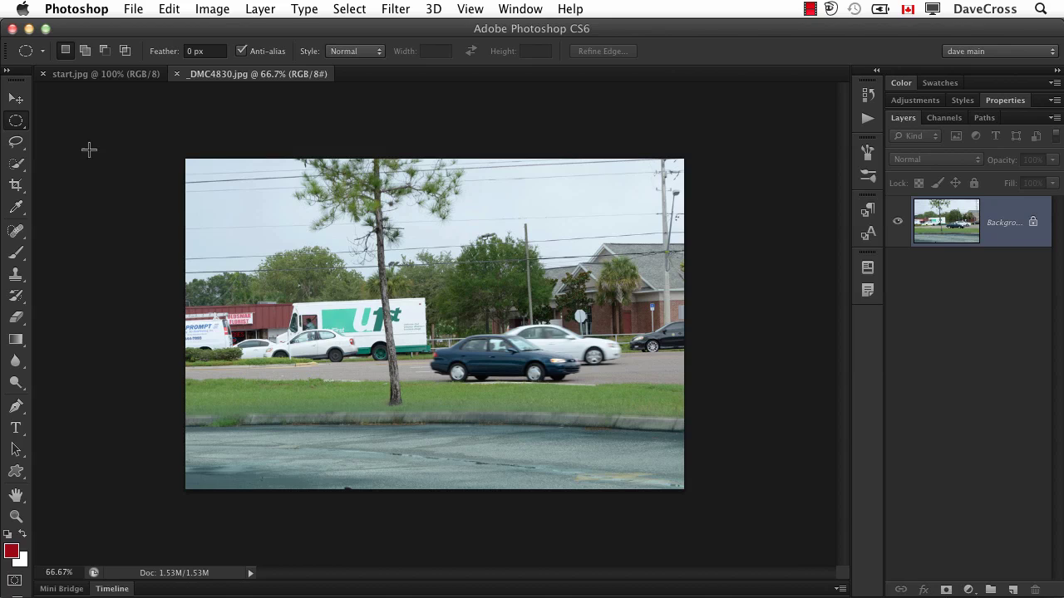
key(super+0)
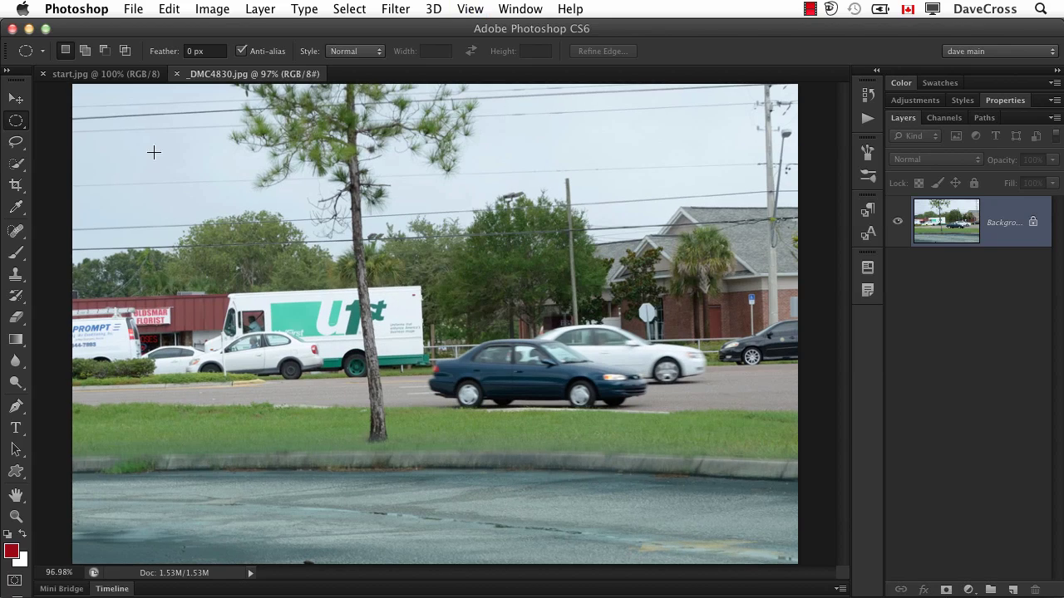
click(131, 9)
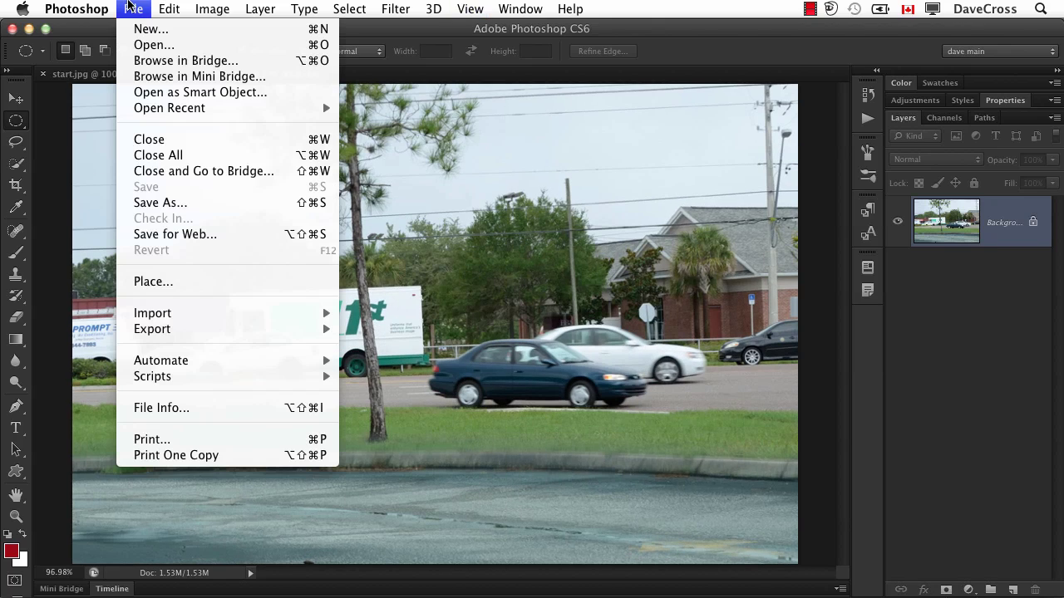
click(153, 38)
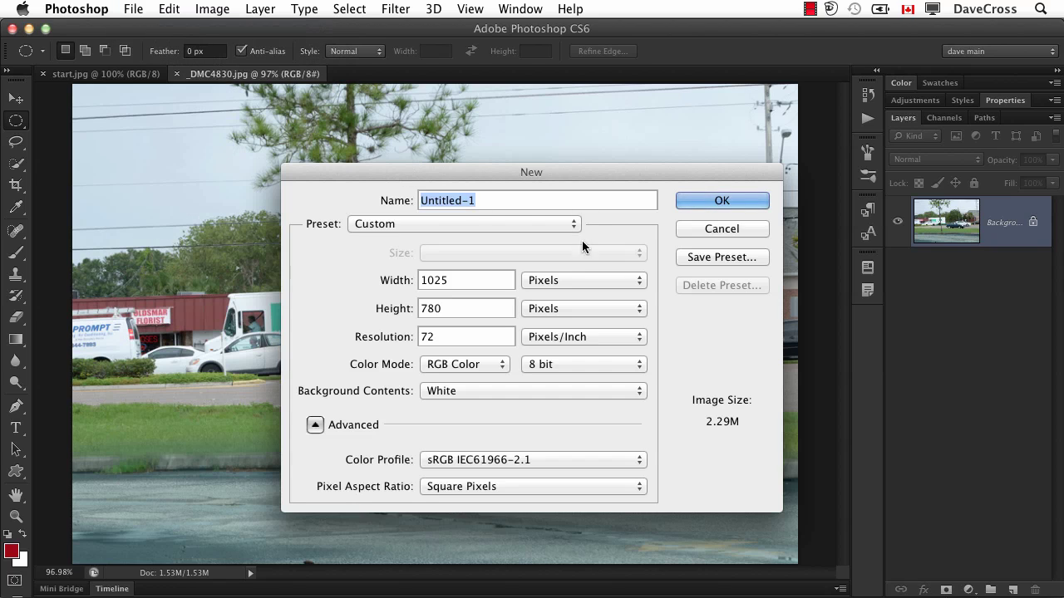
click(577, 225)
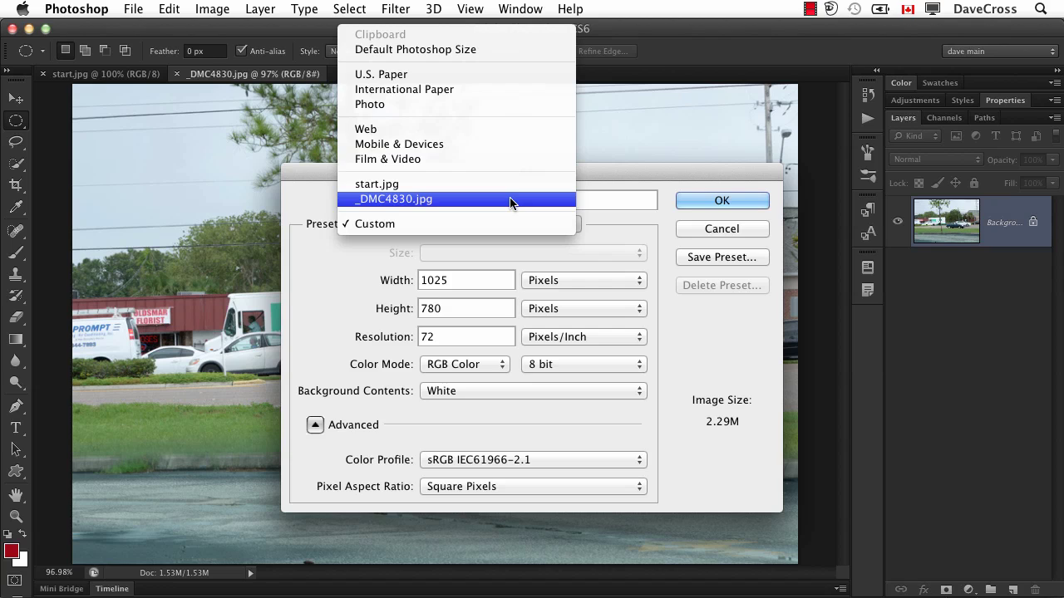
click(509, 199)
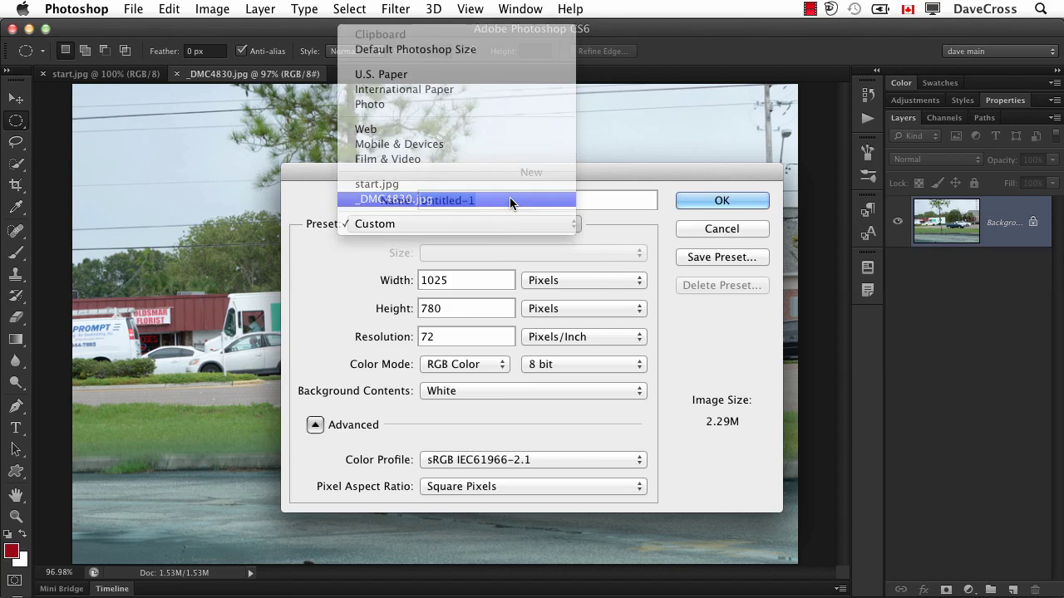
click(695, 205)
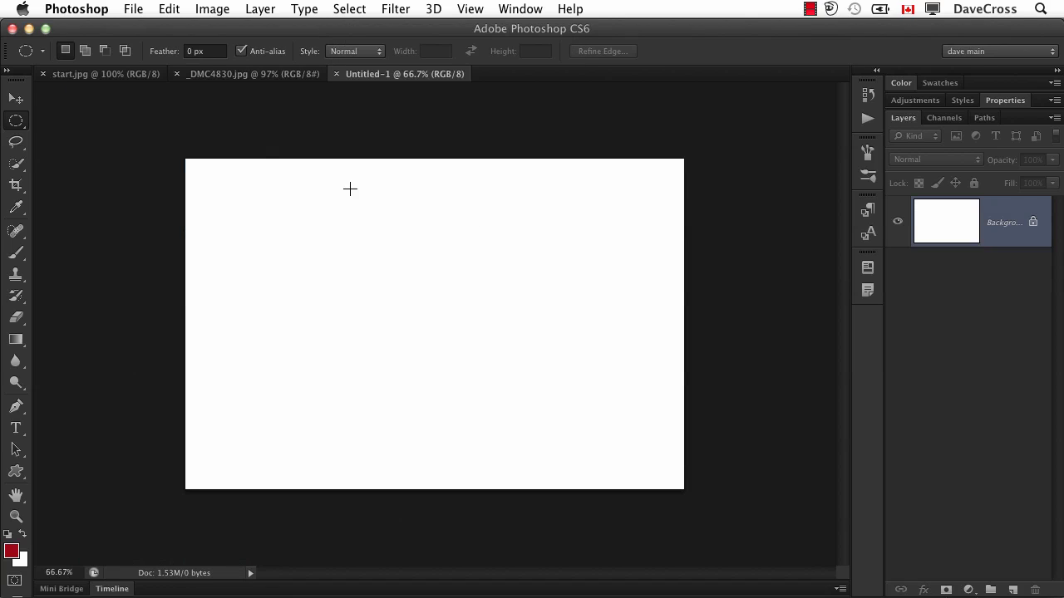
click(179, 74)
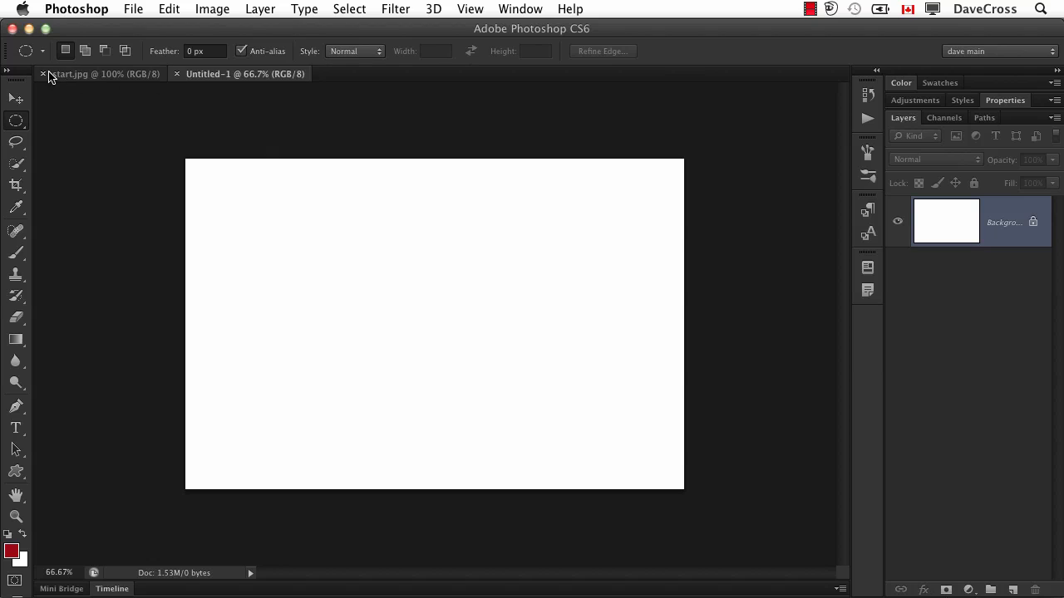
Step: Close start.jpg and create a video timeline, turning the background into a Layer 0 clip
click(43, 74)
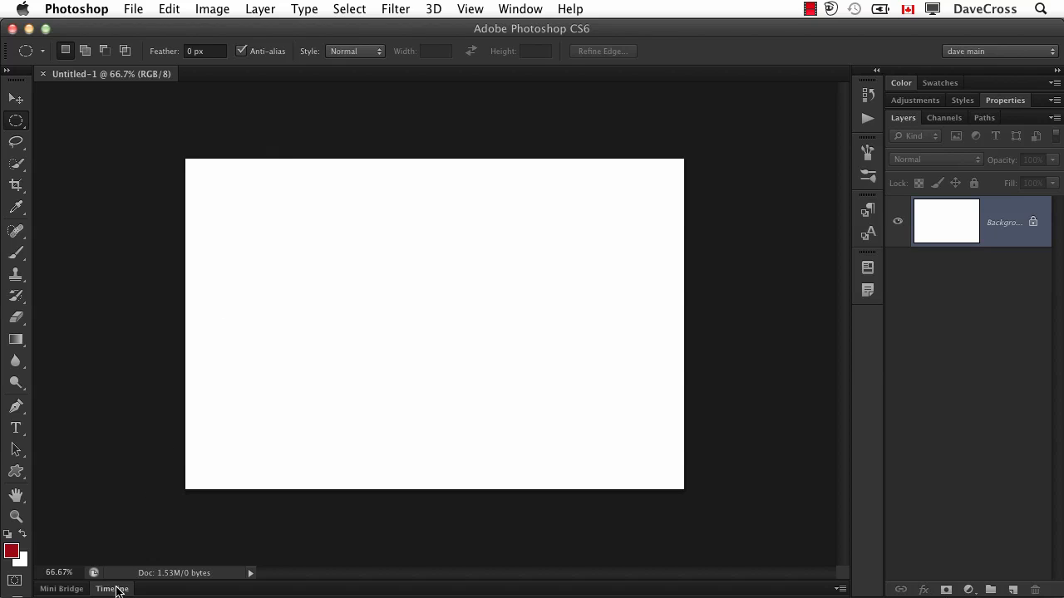
click(522, 9)
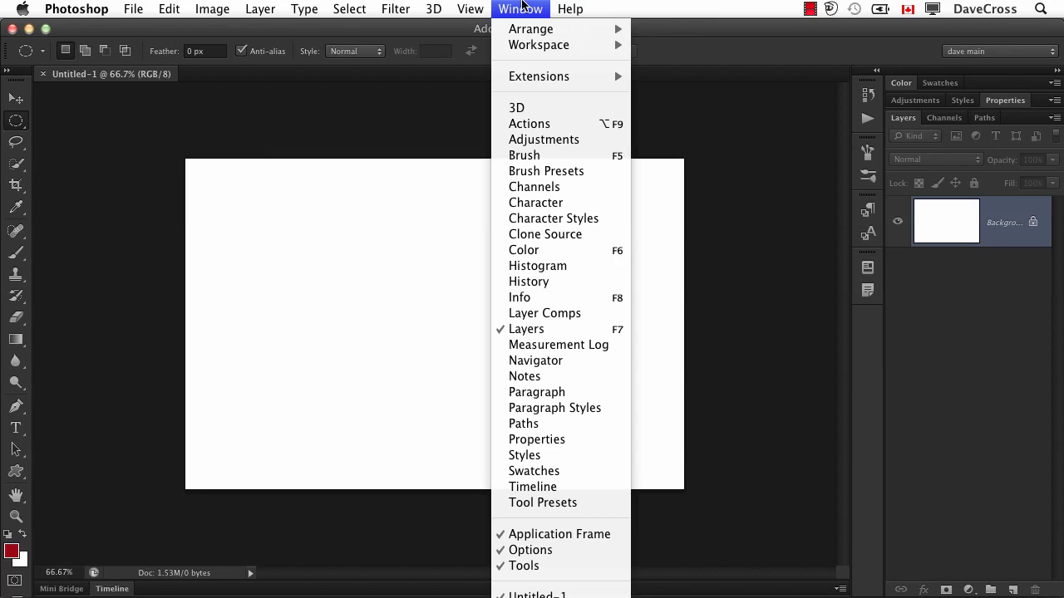
click(522, 8)
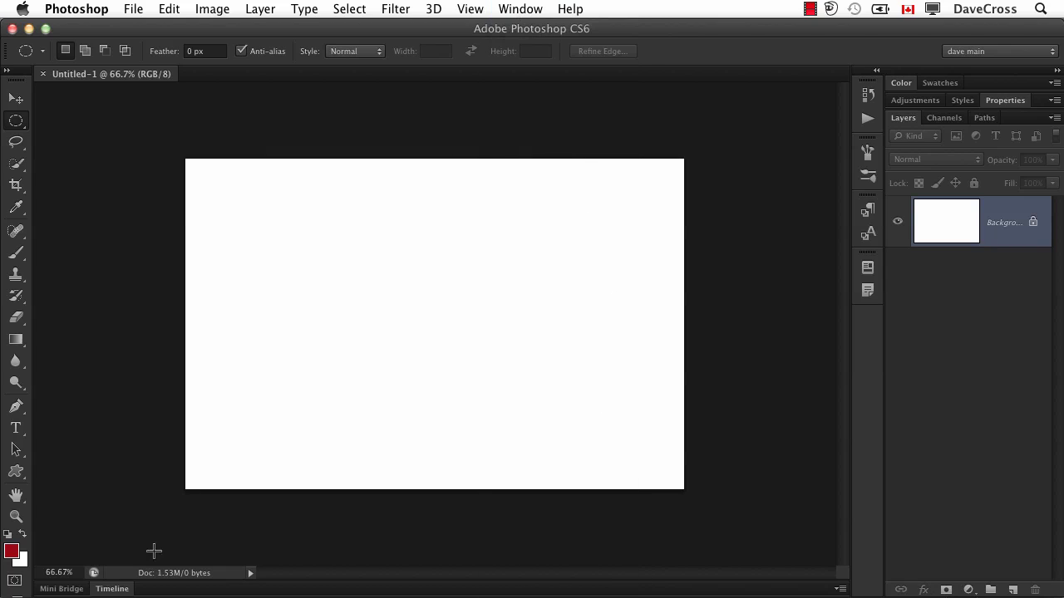
click(113, 590)
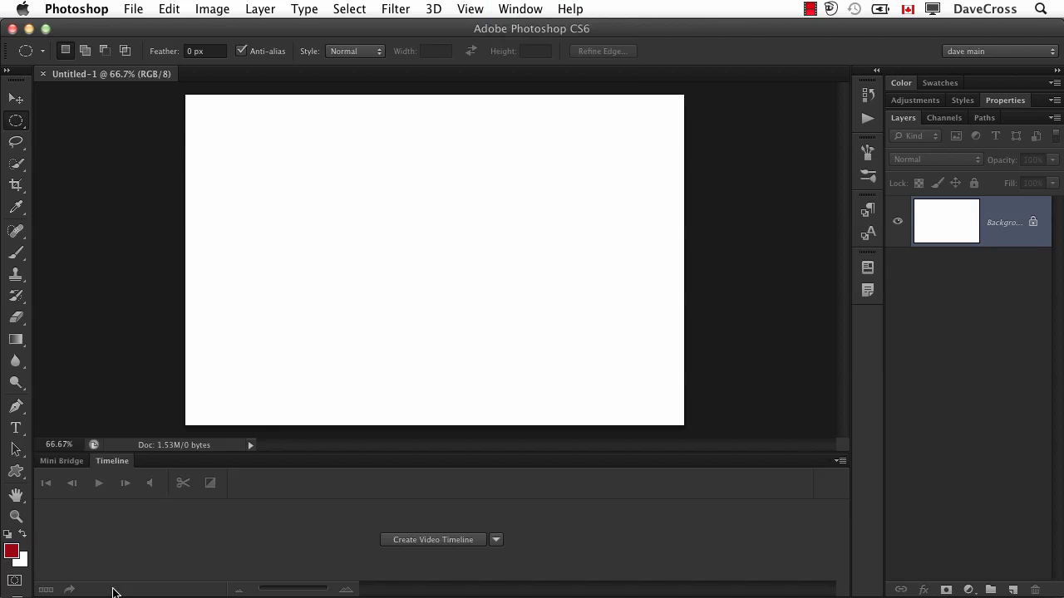
click(441, 541)
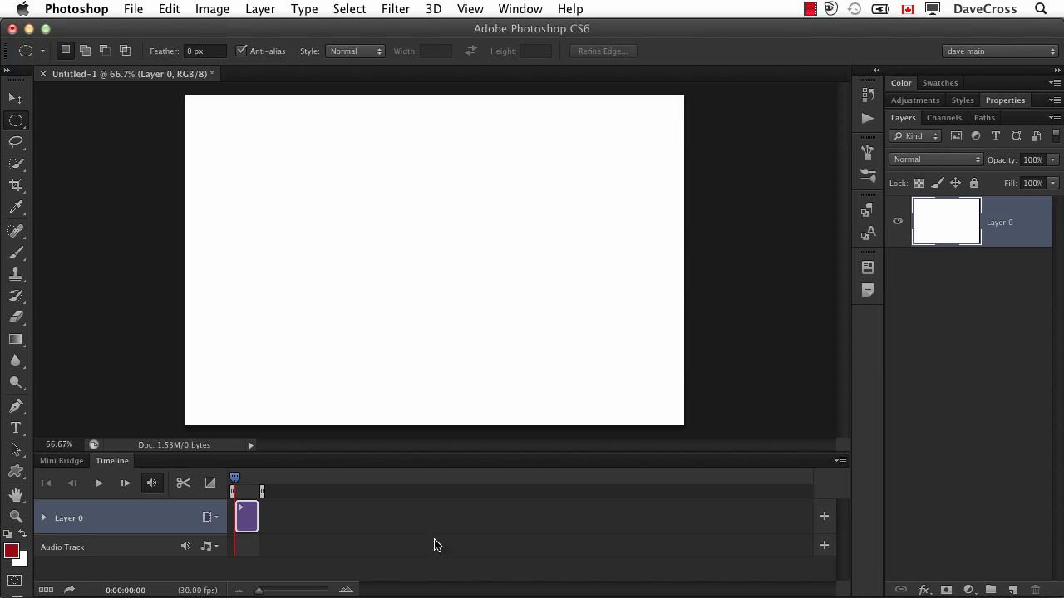
Step: Add all photos in the JPEG folder to the timeline as clips in Video Group 1
click(217, 518)
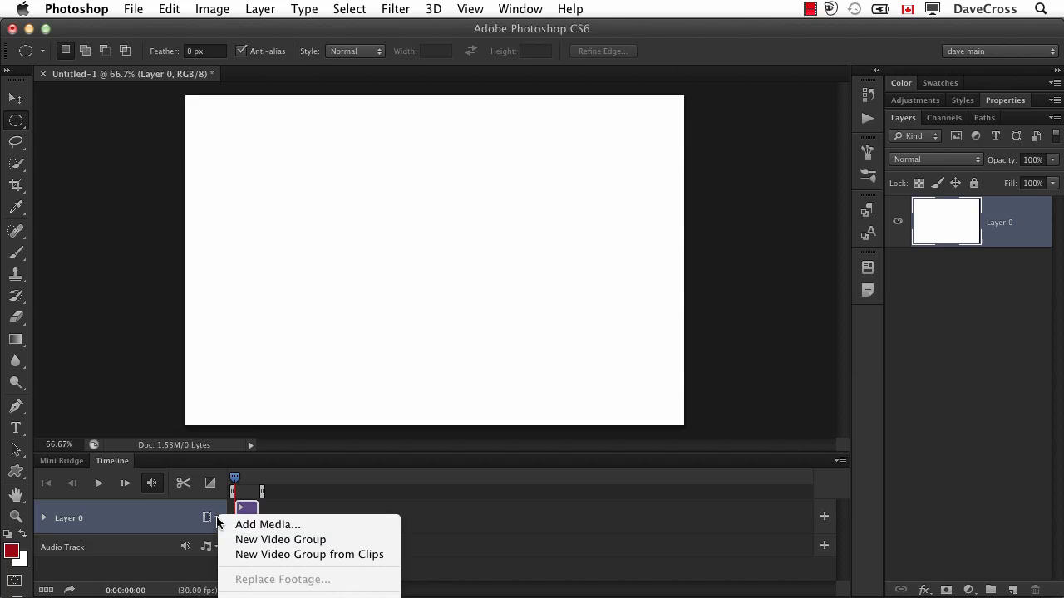
click(271, 525)
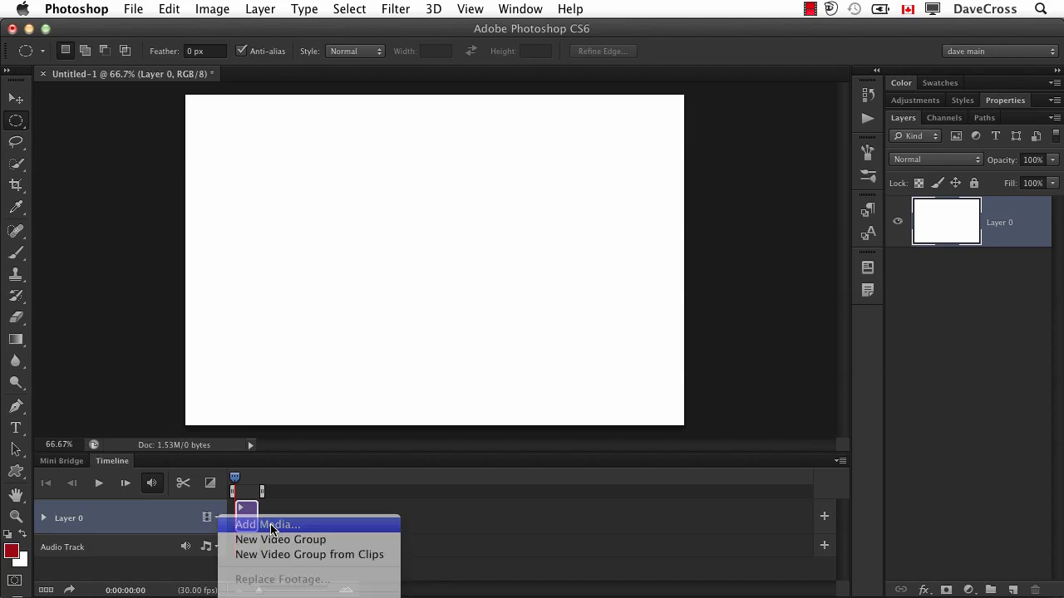
double_click(408, 113)
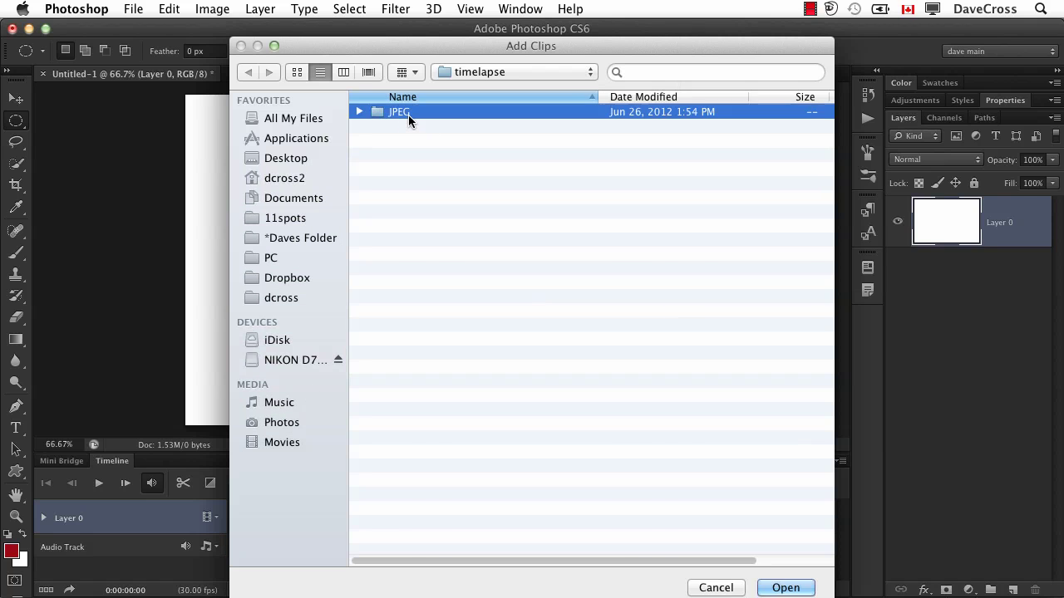
click(412, 113)
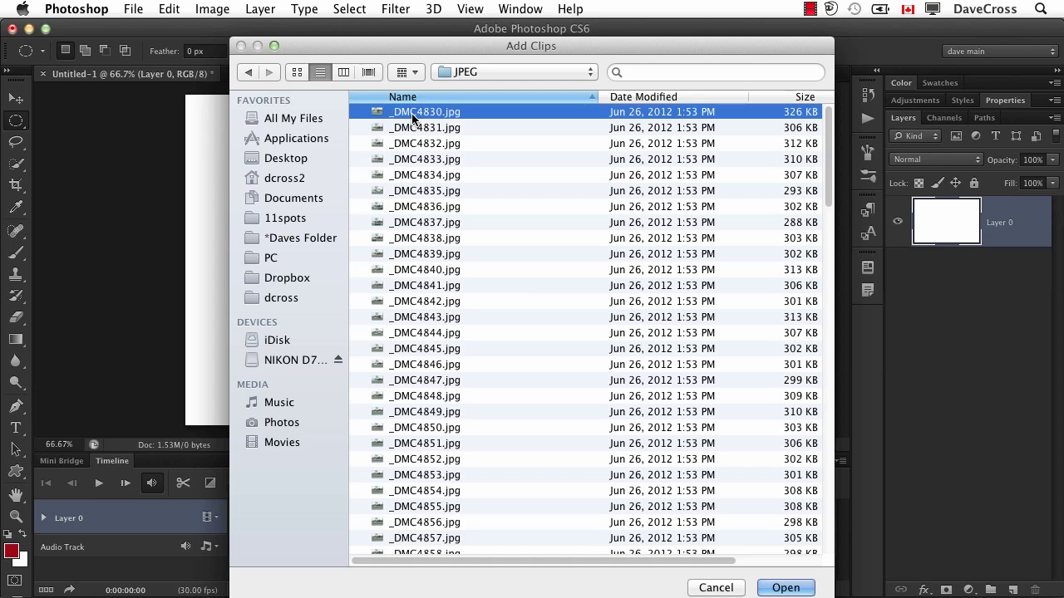
key(super+a)
click(811, 585)
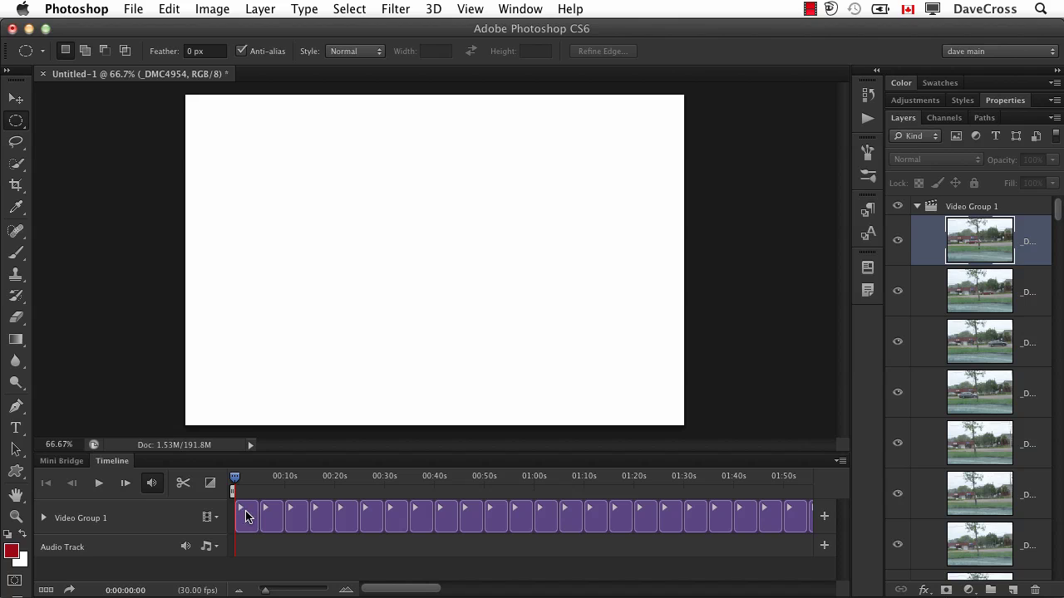
mouse_move(235, 481)
mouse_down()
mouse_move(317, 480)
mouse_move(218, 481)
mouse_up()
Step: Convert to frame animation, give all frames a 0.1-second delay, and preview playback
click(45, 589)
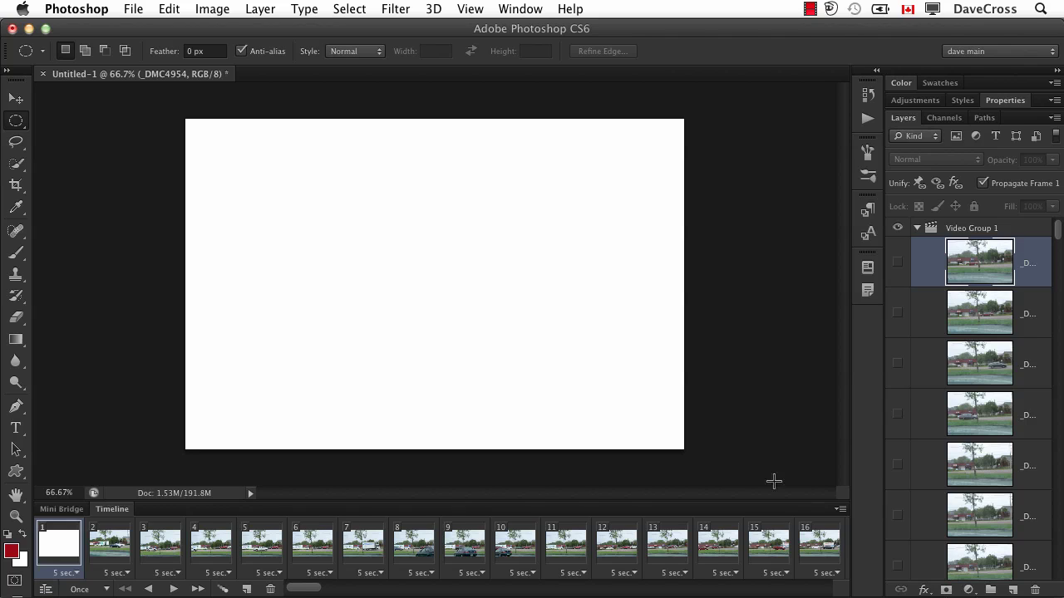
click(840, 509)
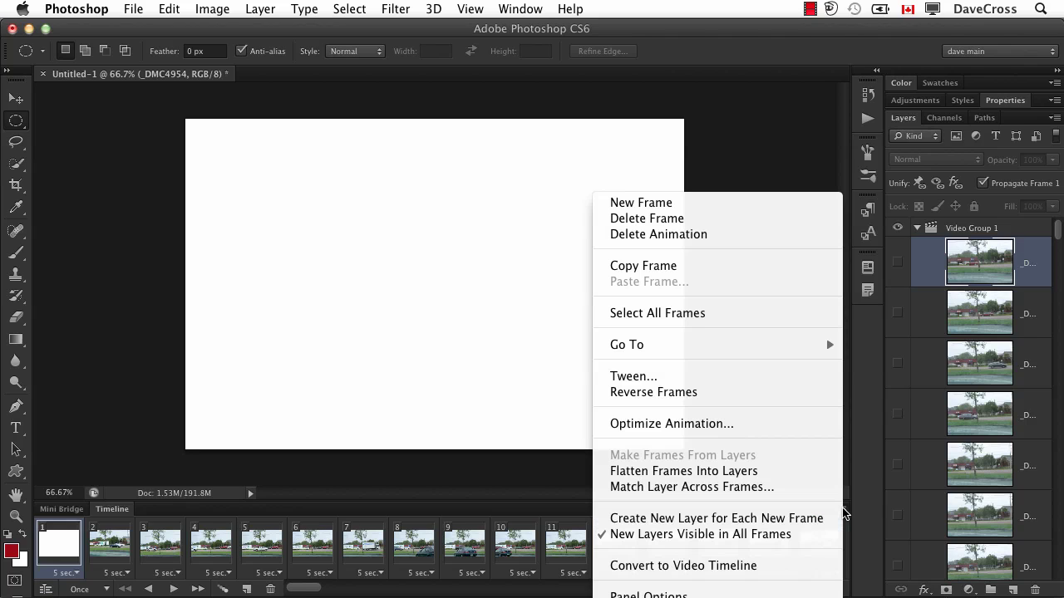
click(736, 311)
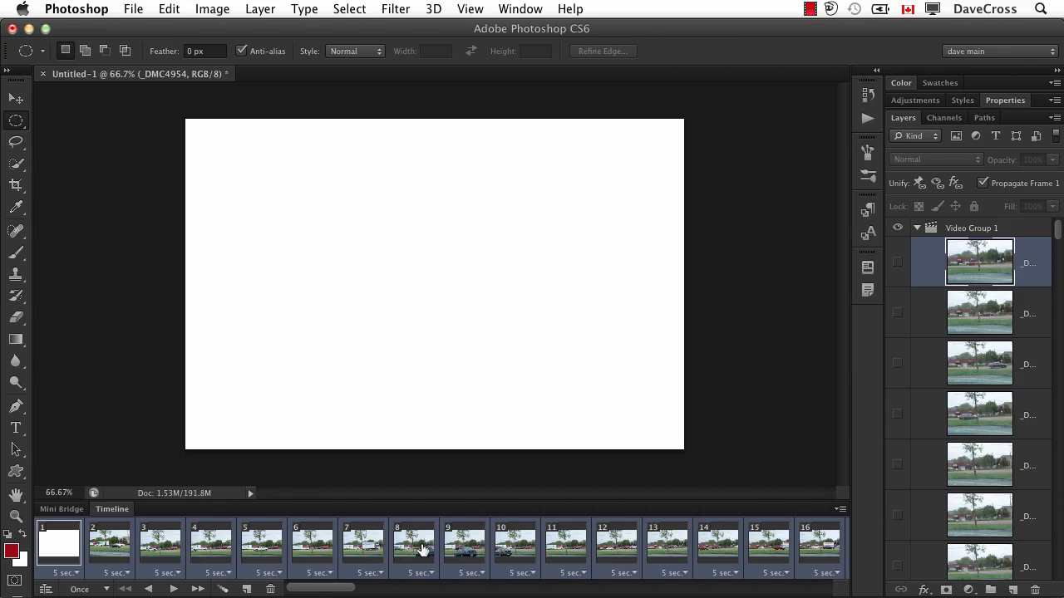
click(481, 573)
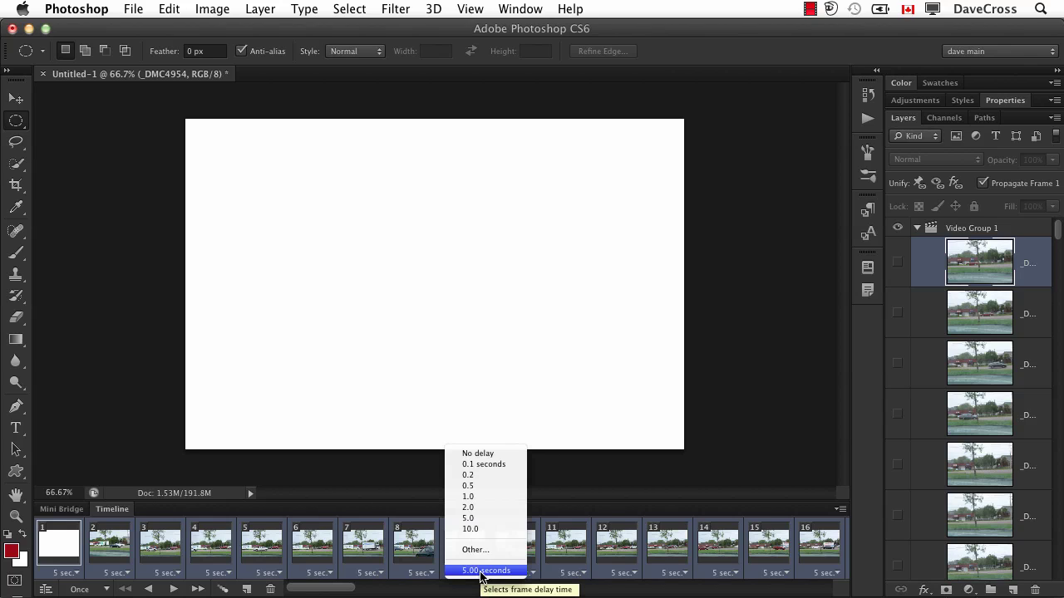
click(484, 464)
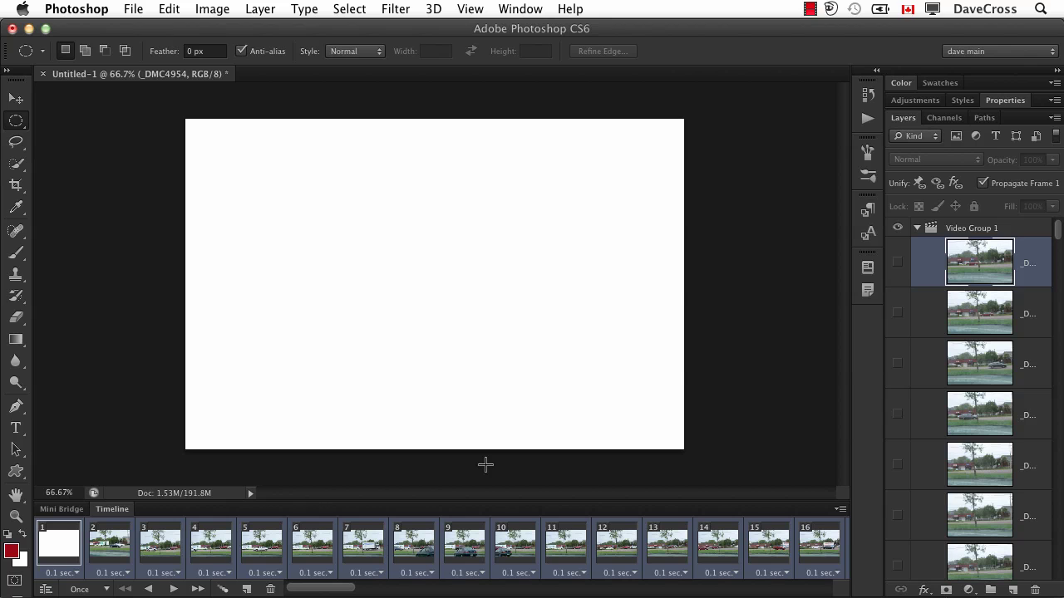
click(173, 589)
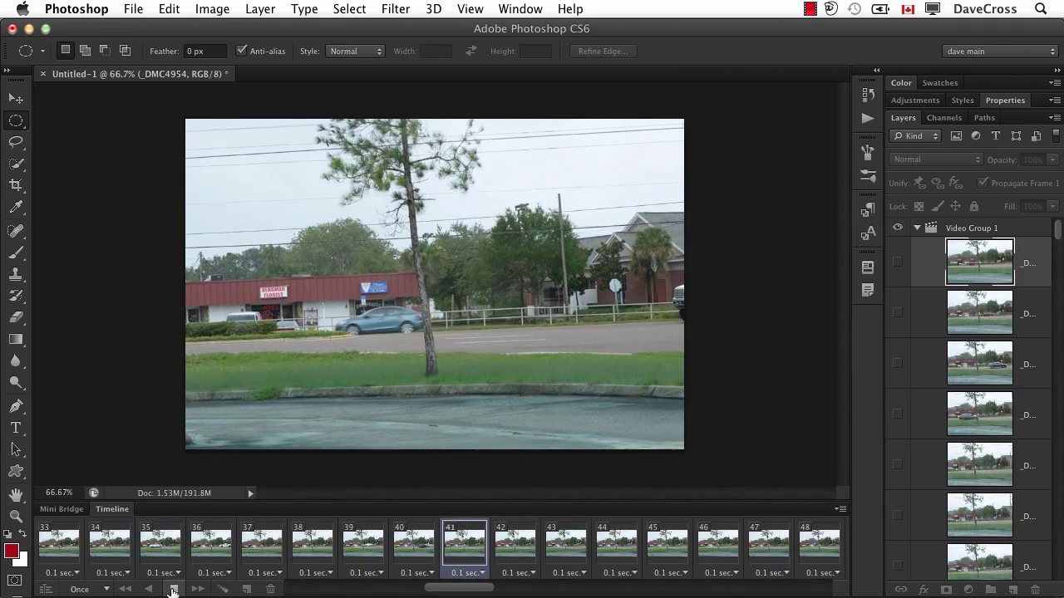
click(173, 589)
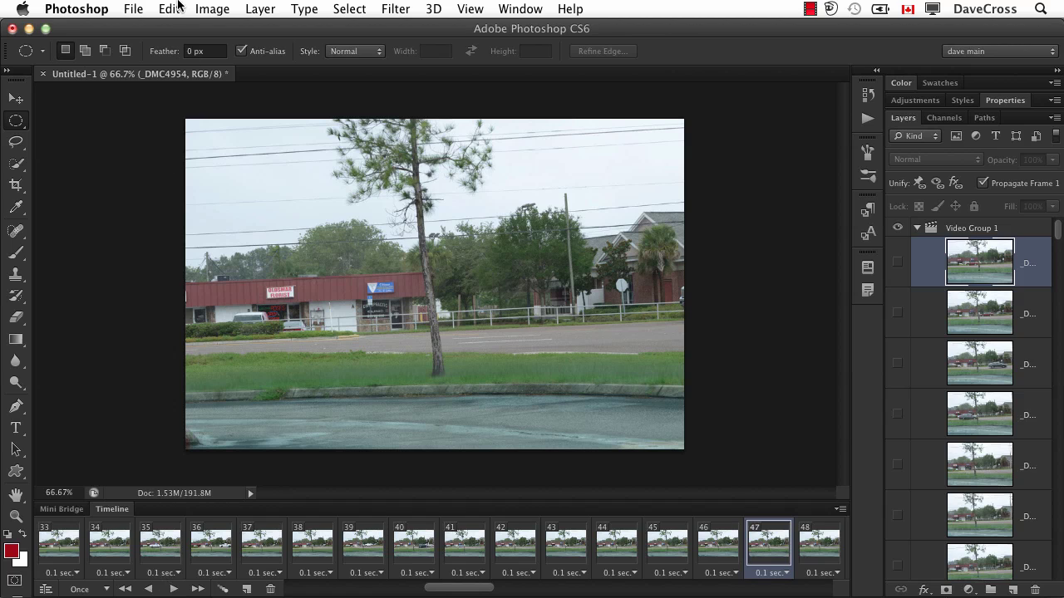
Step: Render the animation as an H.264 High Quality video named exmple.mp4 in Documents
click(141, 9)
mouse_move(170, 317)
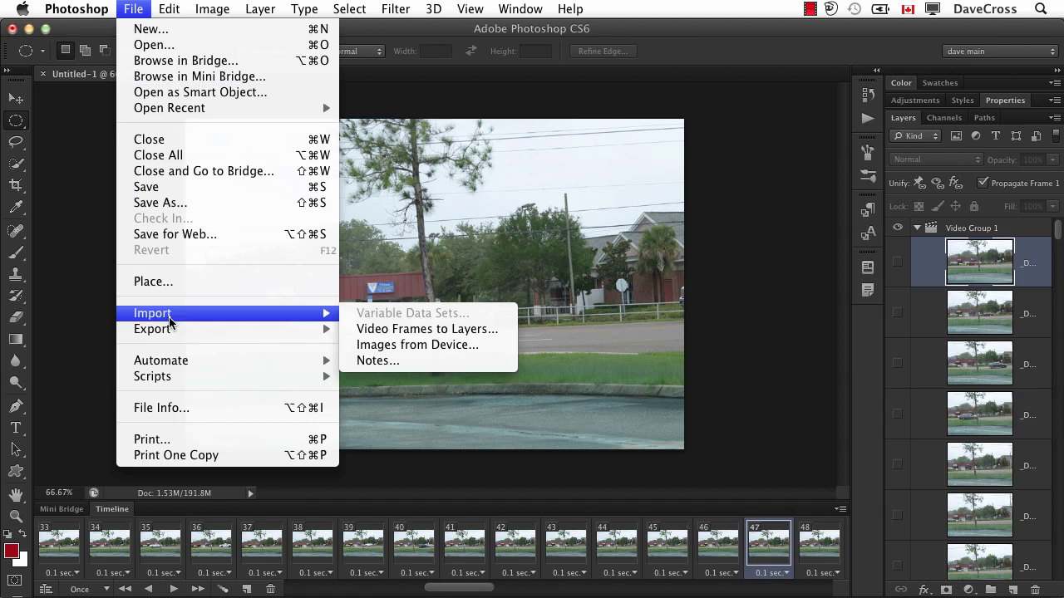
click(419, 363)
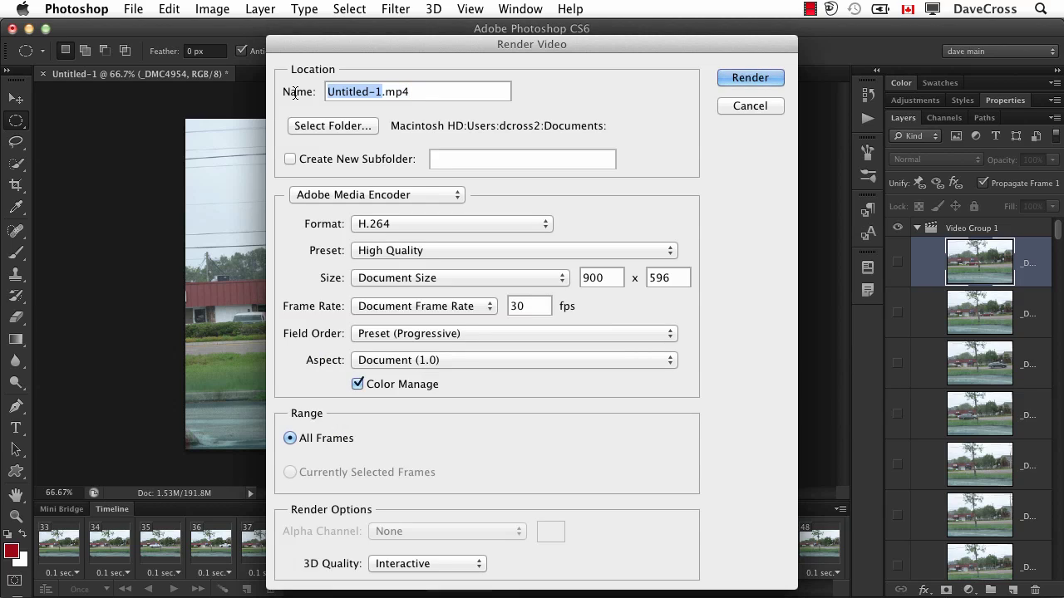
text(exmple)
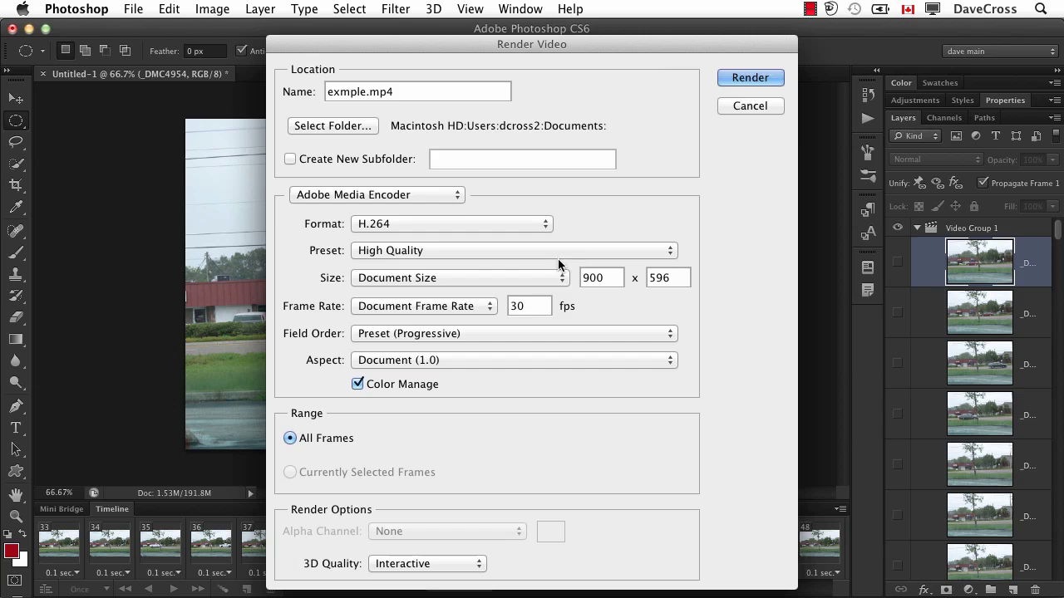
click(739, 77)
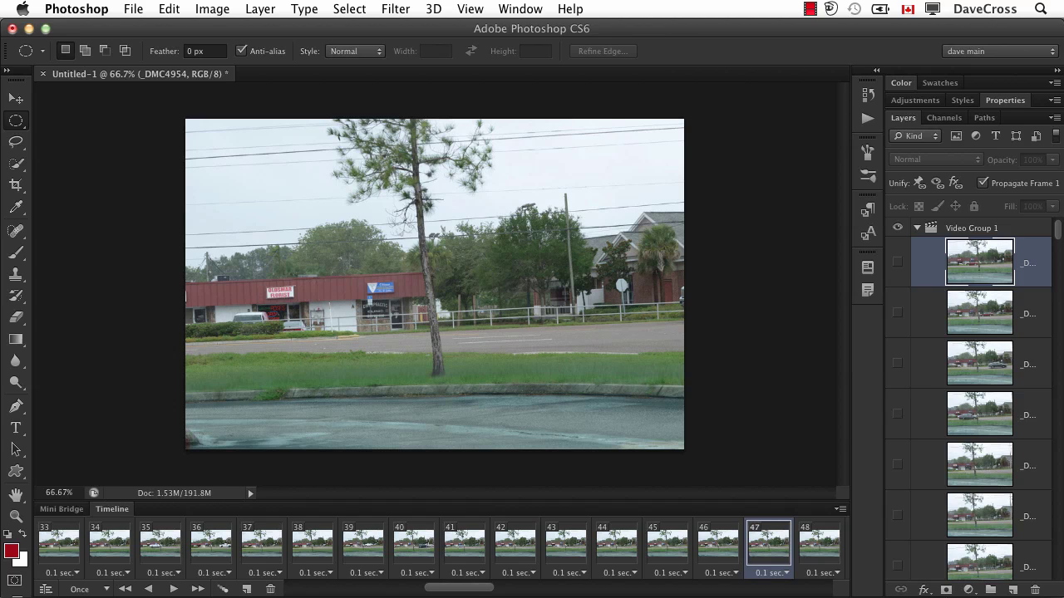
Step: Convert back to a video timeline and open exmple.mp4 from Documents as a new document
click(45, 589)
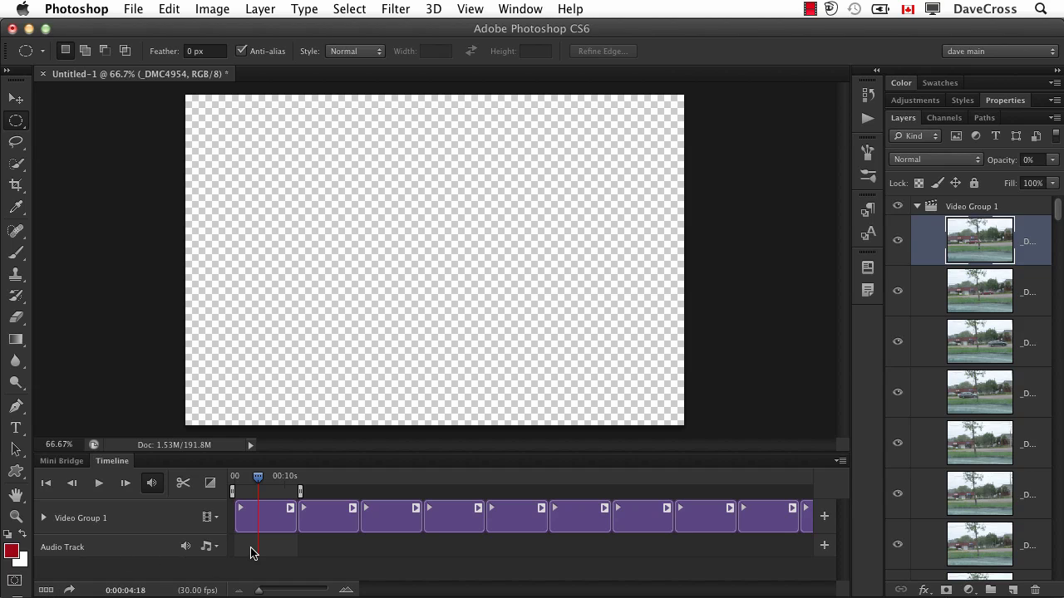
click(134, 9)
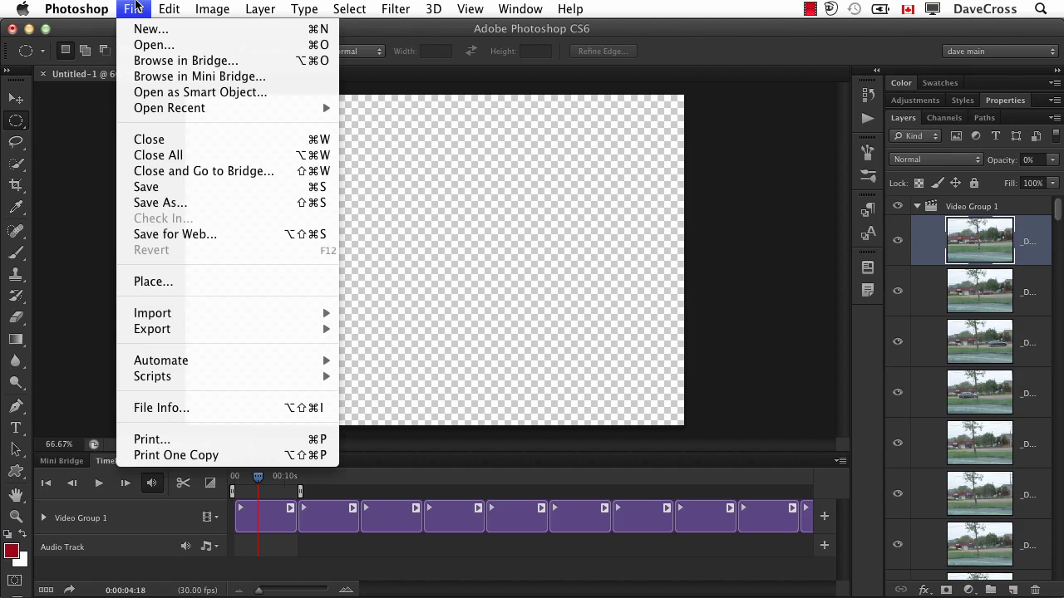
click(161, 47)
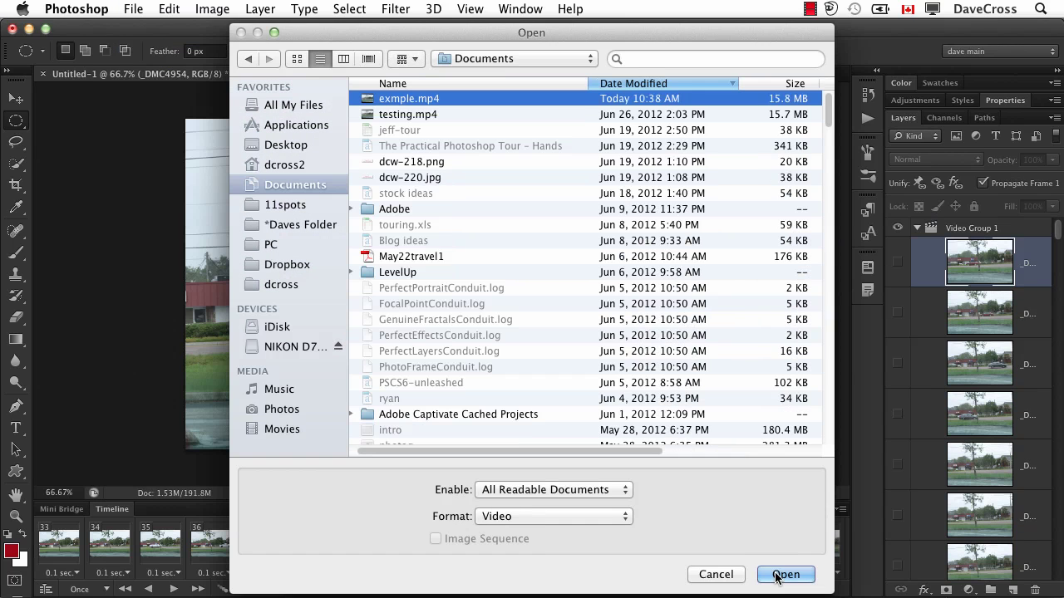
click(783, 575)
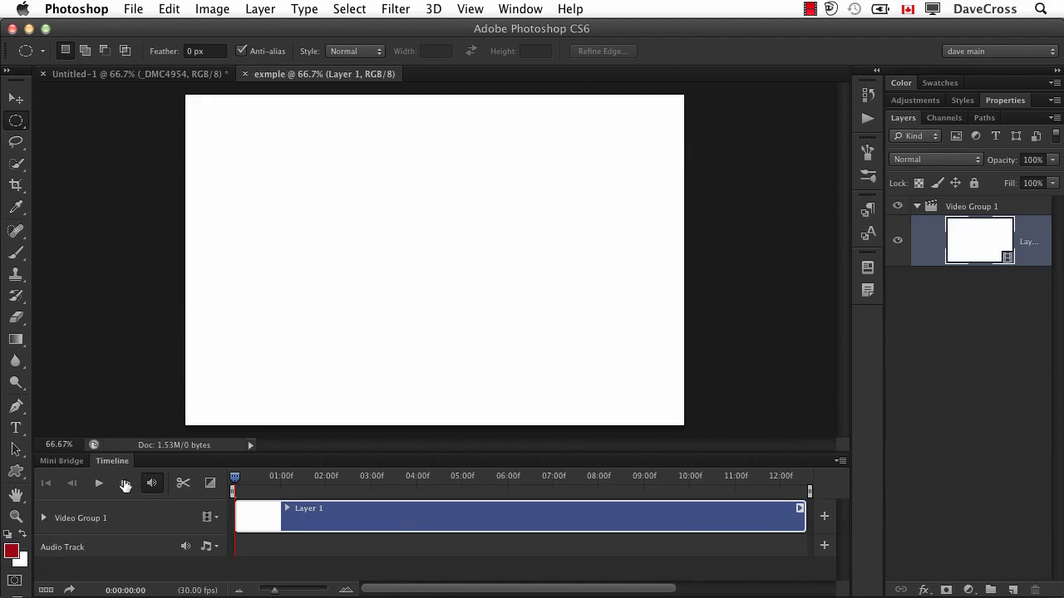
Step: Play and stop the exmple video, then dismiss the audio track options without choosing
click(99, 483)
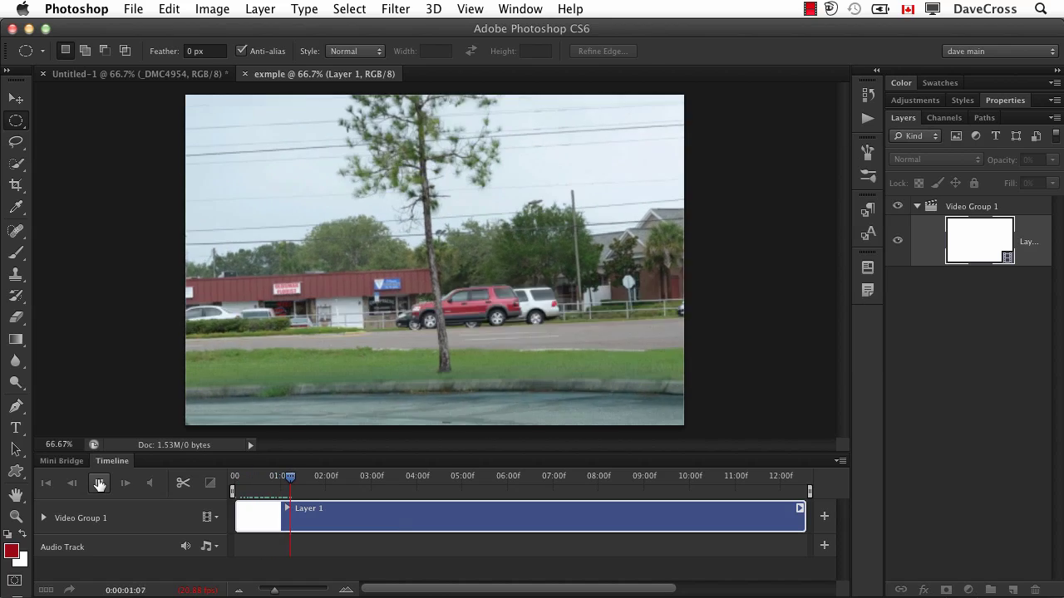
click(98, 483)
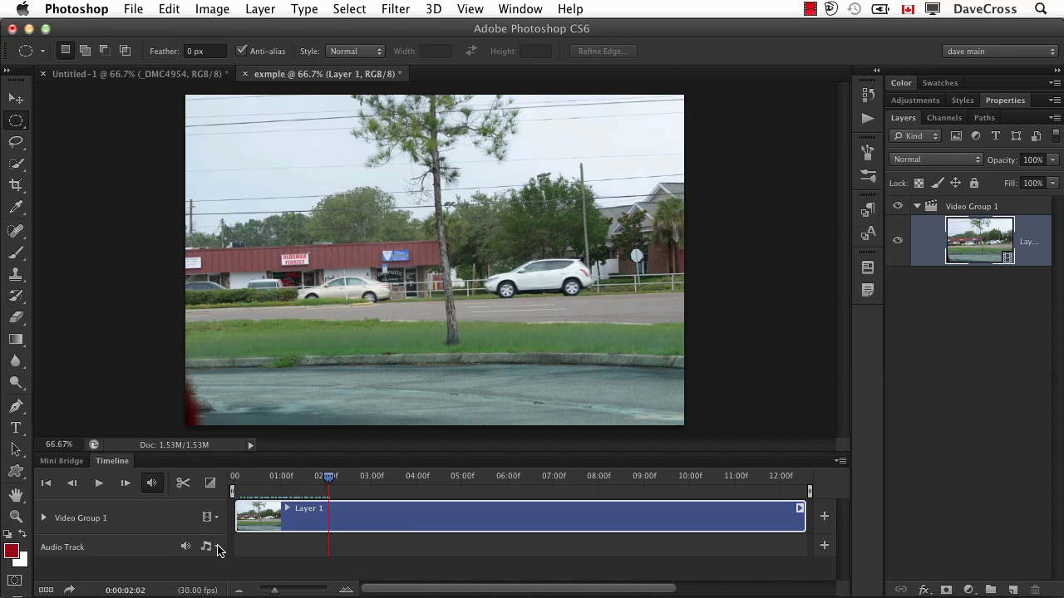
click(215, 548)
click(135, 548)
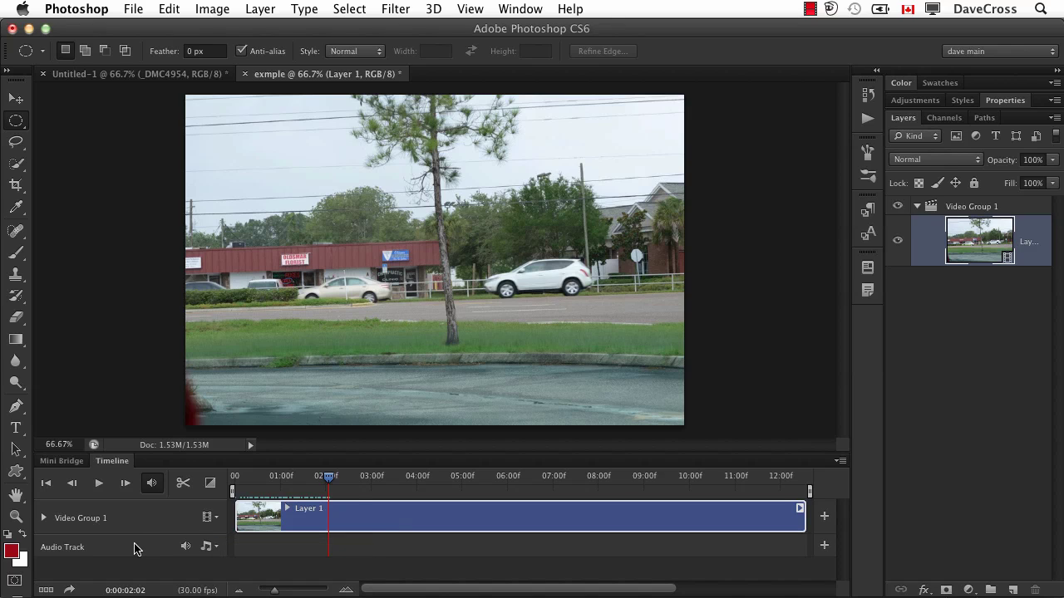